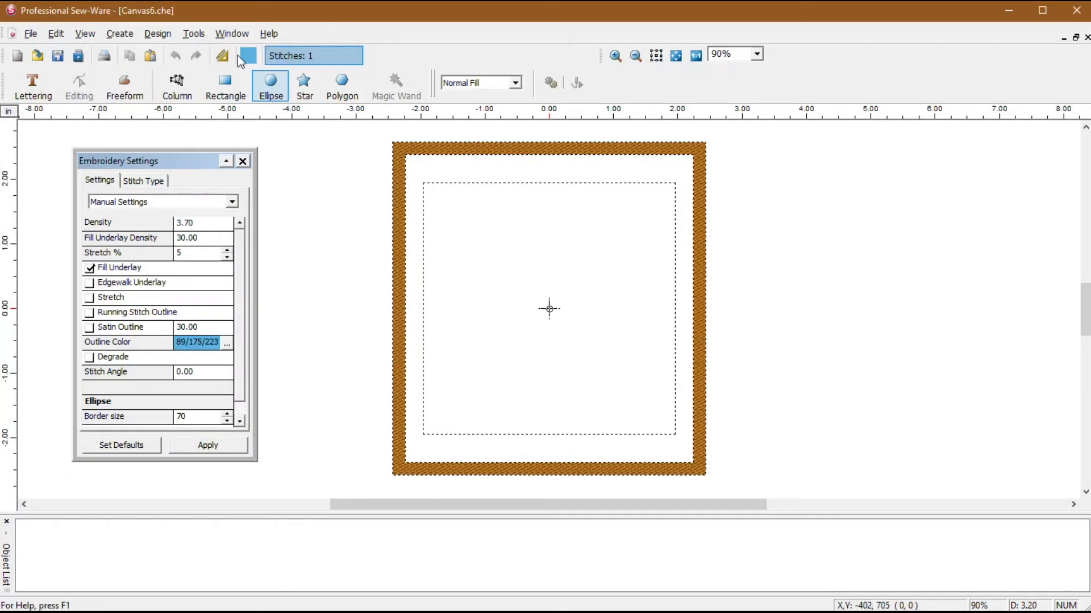
Change the current thread colour from the palette to orange, RGB 231/127/16
click(245, 55)
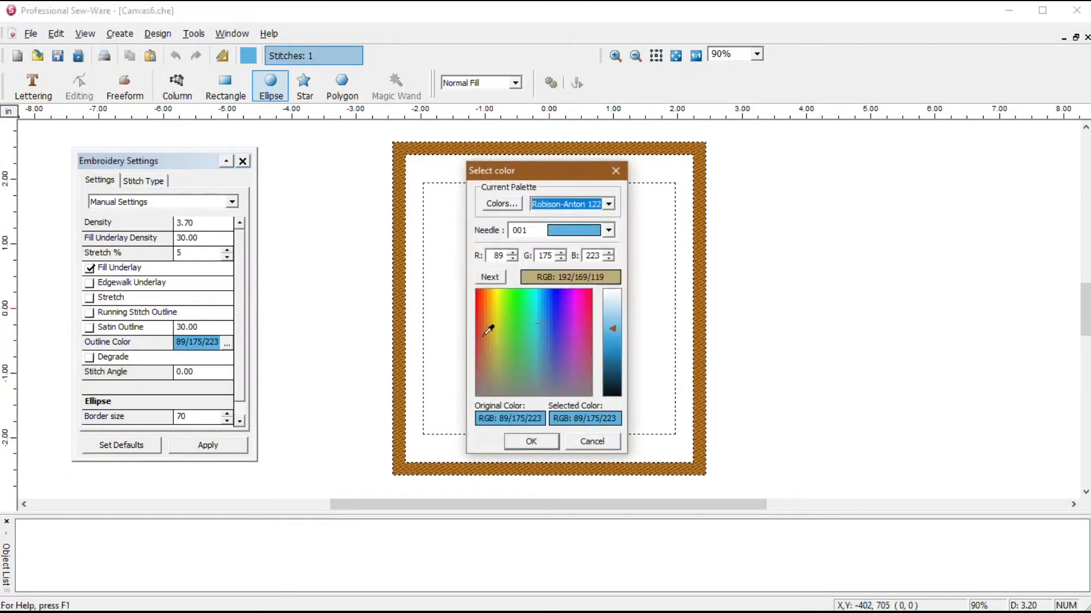
click(486, 302)
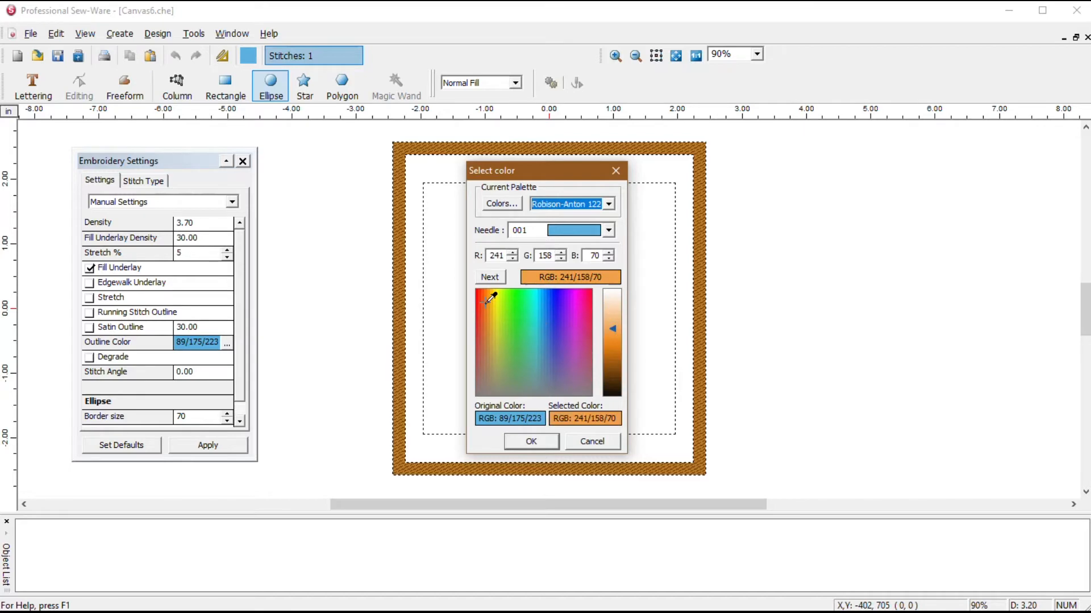
click(618, 347)
click(531, 442)
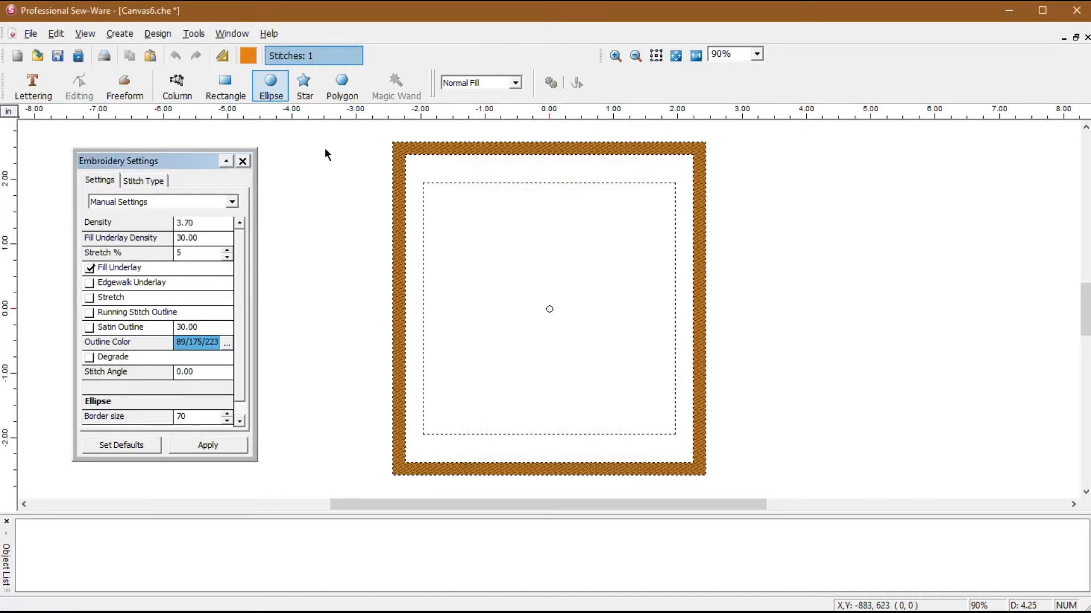
Set the ellipse density to 4.50 and stitch angle to 0, replace Fill Underlay with Edgewalk Underlay, enable Degrade, and apply with Step Satin stitches
click(205, 223)
text(4.5)
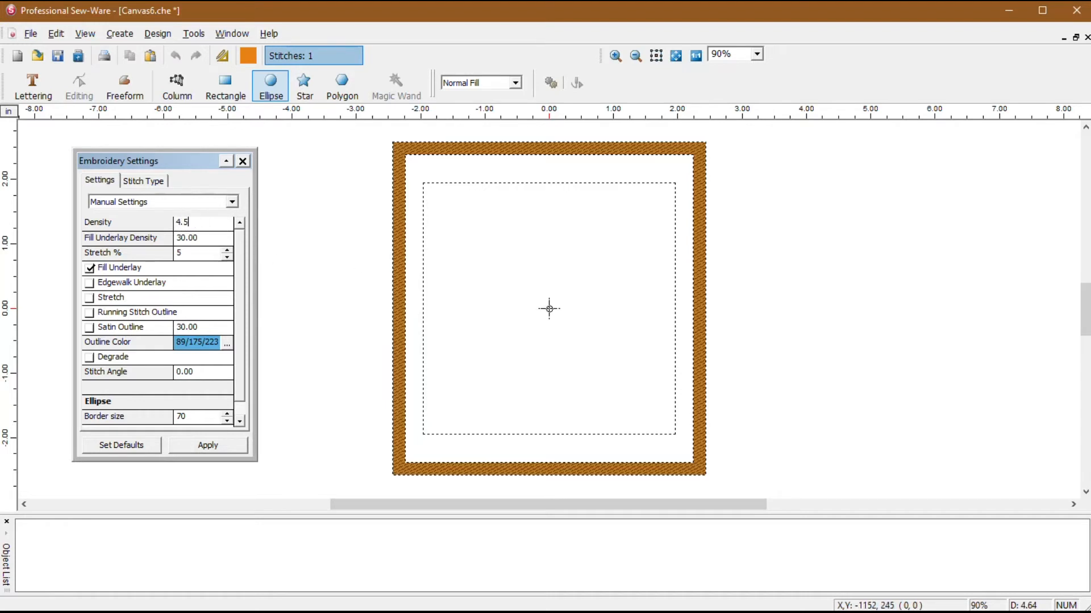
click(88, 274)
click(199, 375)
text(0)
key(Return)
click(89, 358)
click(198, 448)
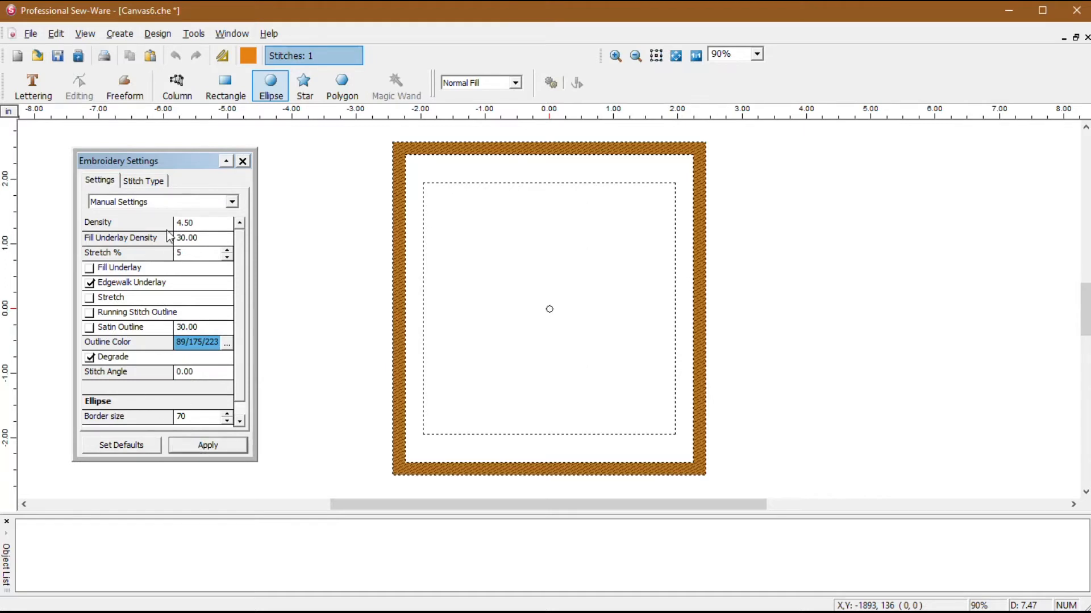
click(157, 183)
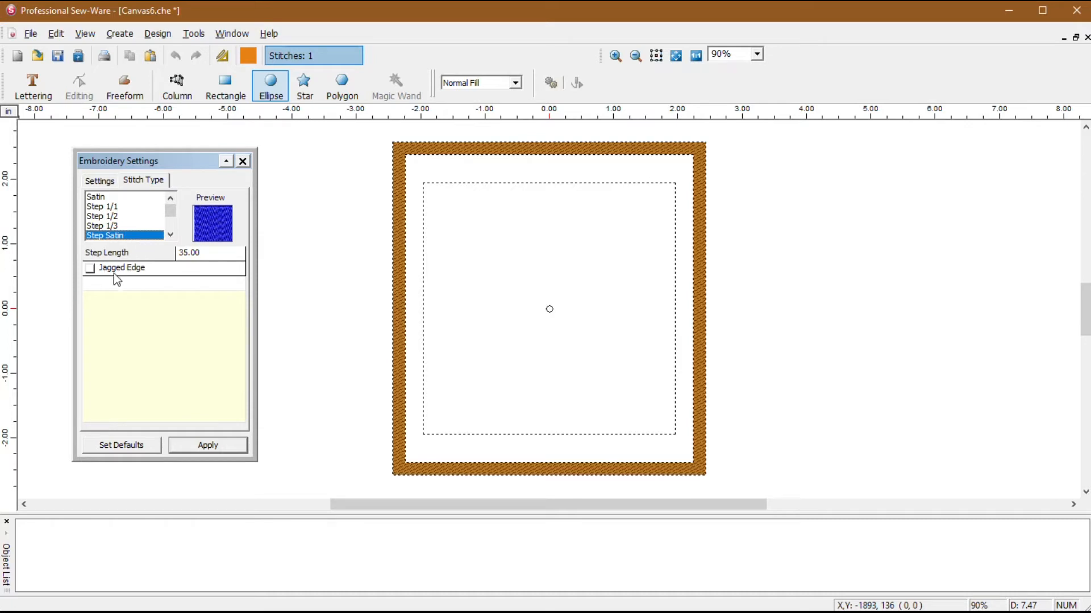
click(207, 449)
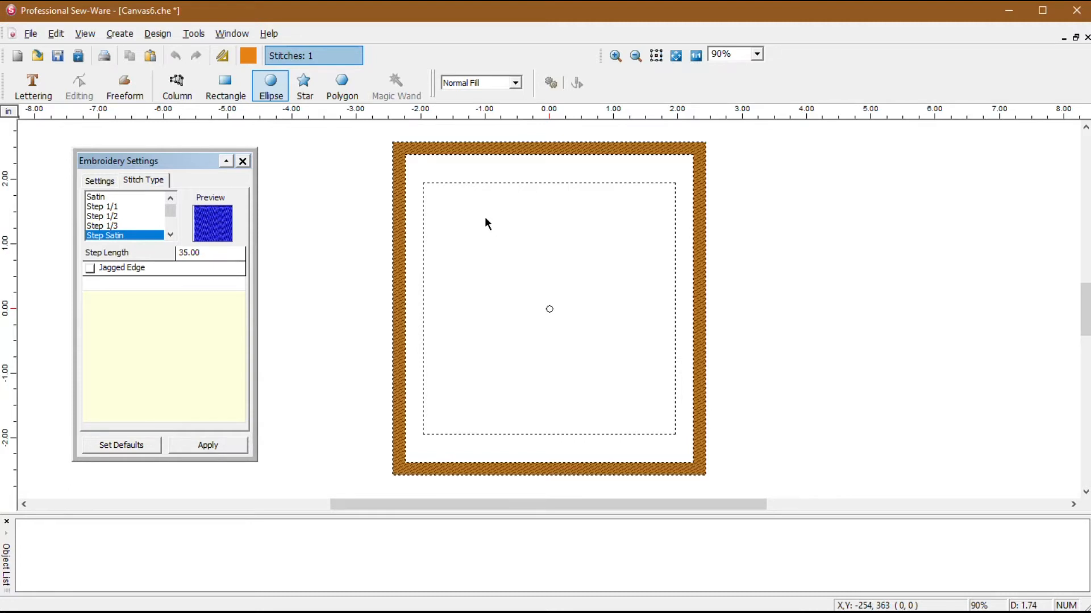
Draw an ellipse about 66 mm wide and 69 mm high in the centre of the hoop and build its stitches
drag(466, 221, 632, 397)
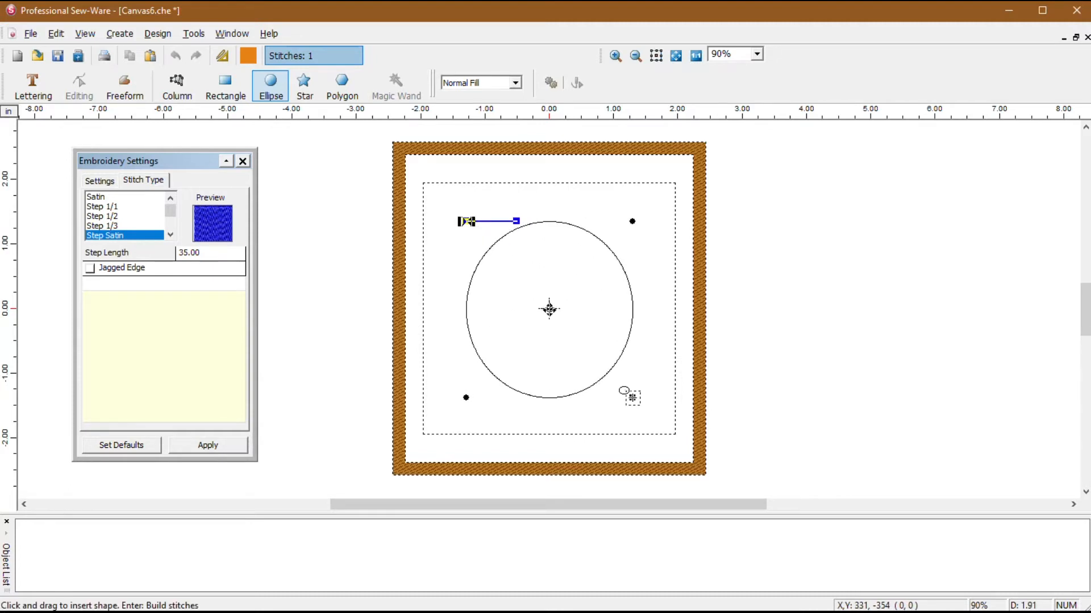
right_click(563, 333)
click(593, 347)
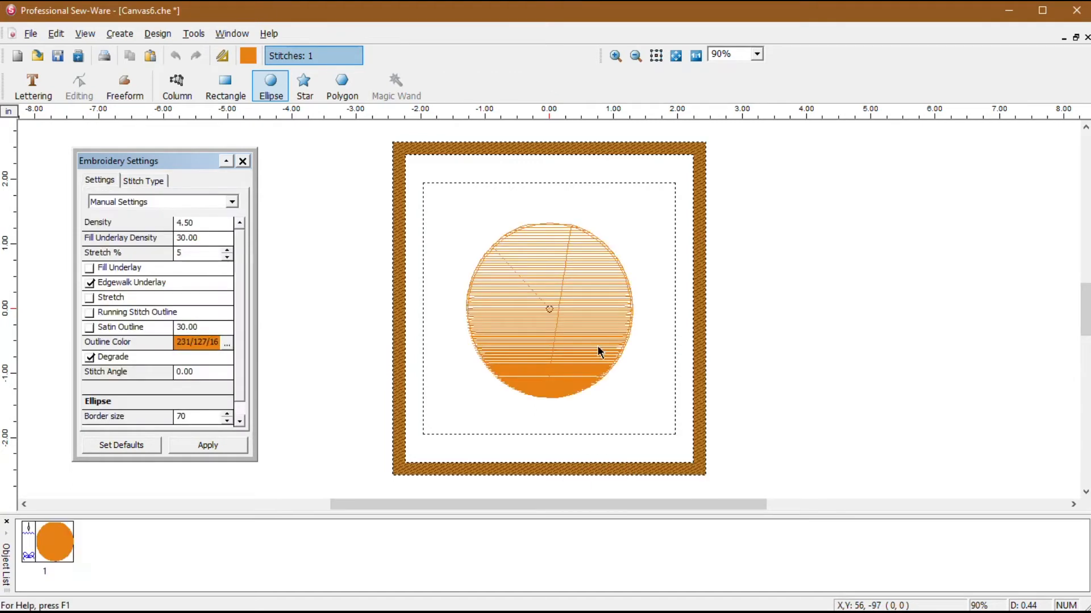
click(352, 286)
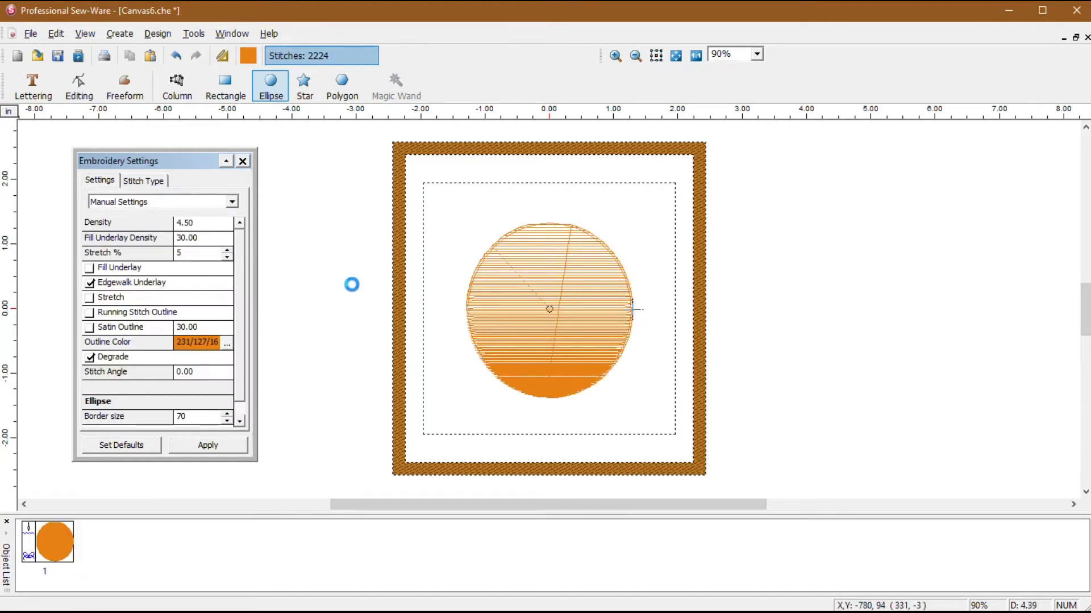
Copy the orange ellipse and paste a duplicate of it into the design
click(54, 547)
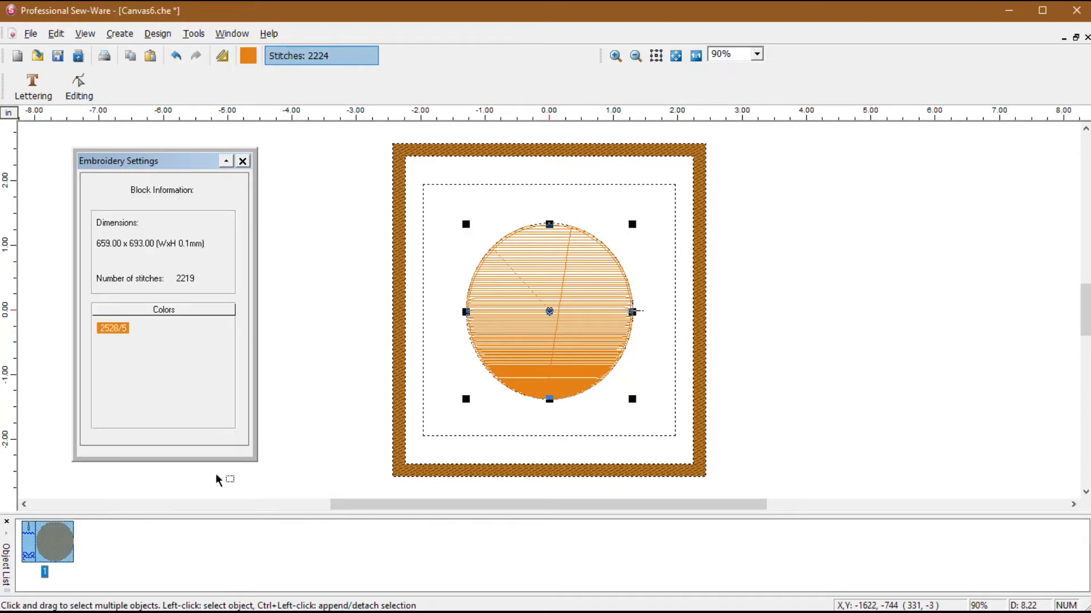
right_click(553, 313)
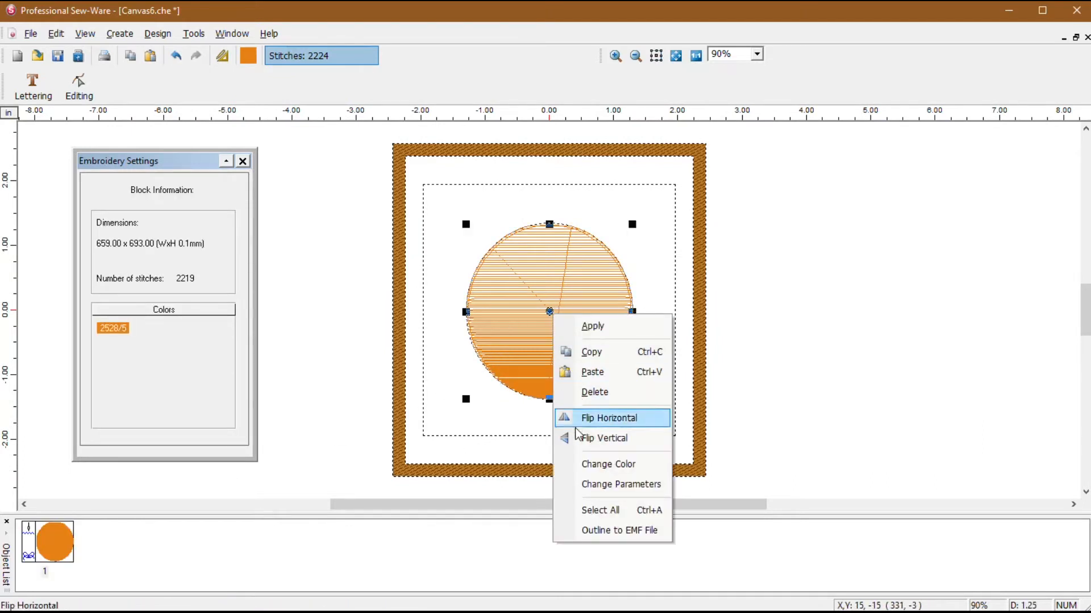
click(604, 351)
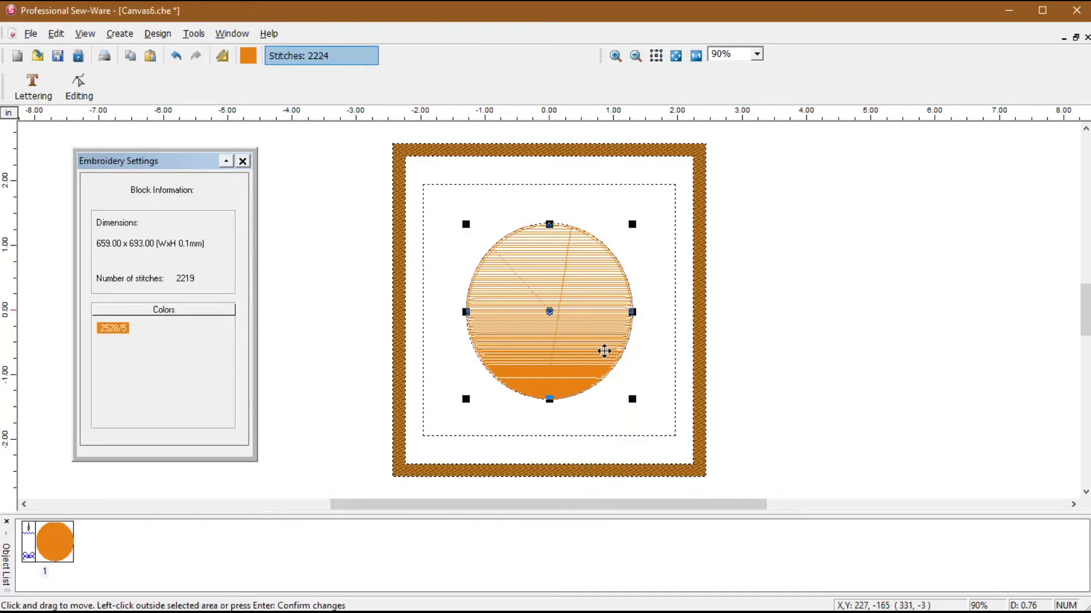
right_click(553, 311)
click(588, 368)
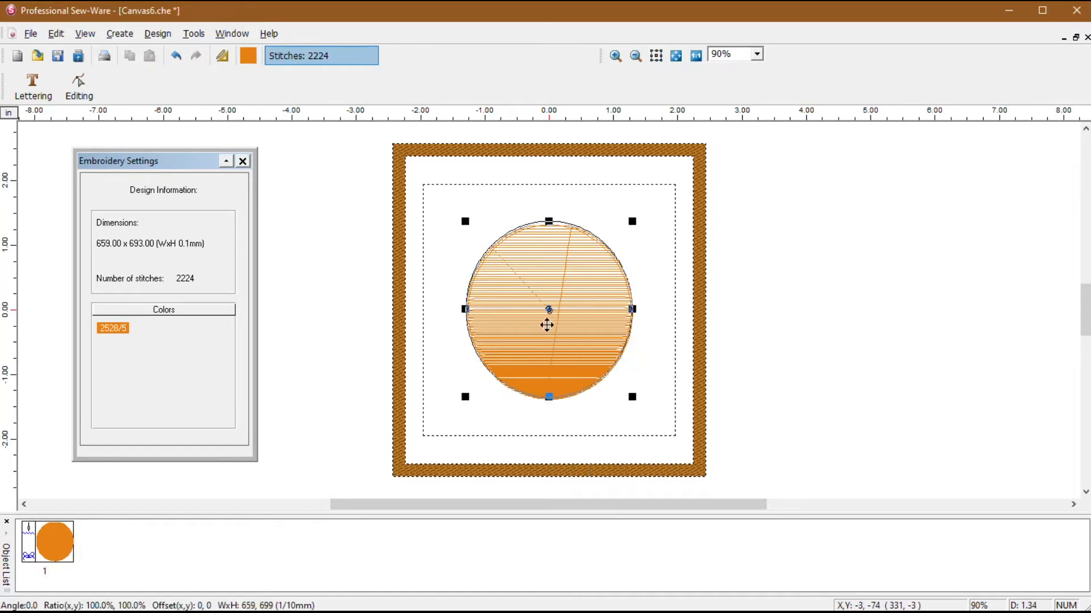
Show the grid, align the pasted ellipse over the original at the canvas origin, and apply the placement
drag(548, 311, 549, 313)
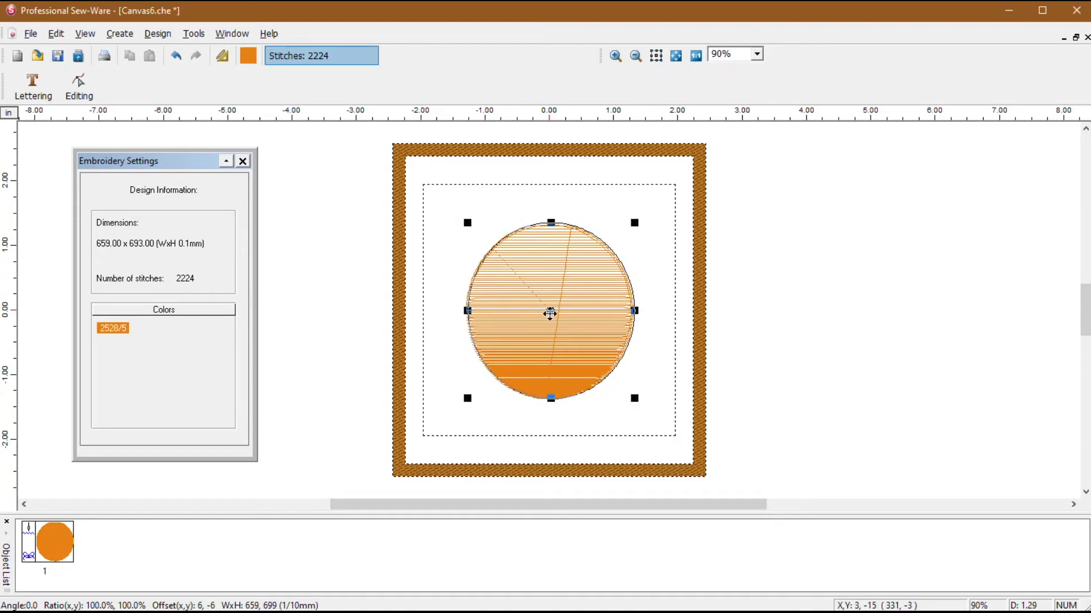
click(615, 56)
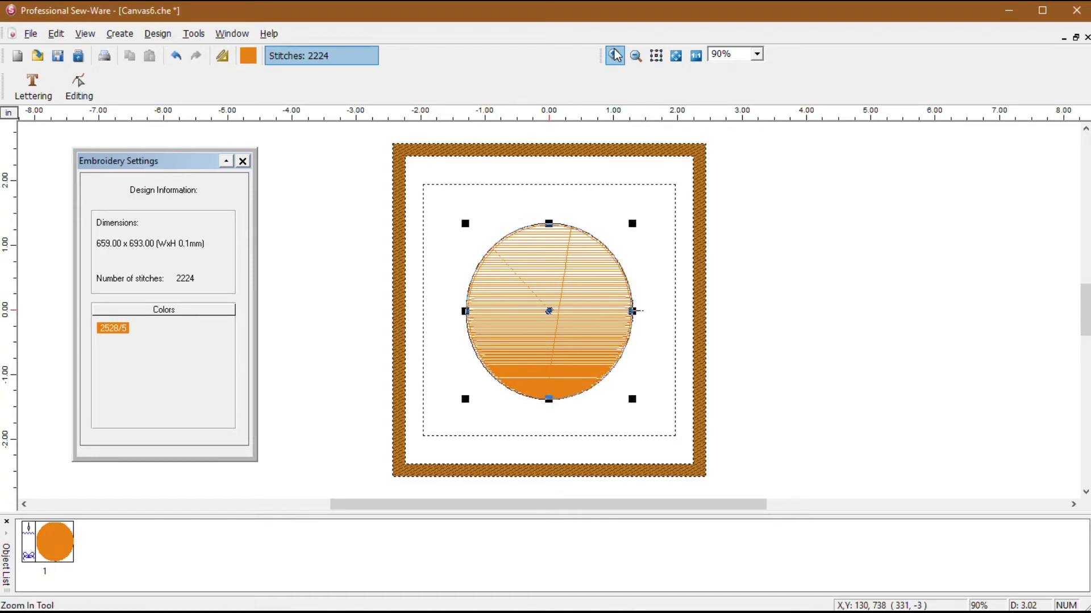
drag(428, 186, 679, 451)
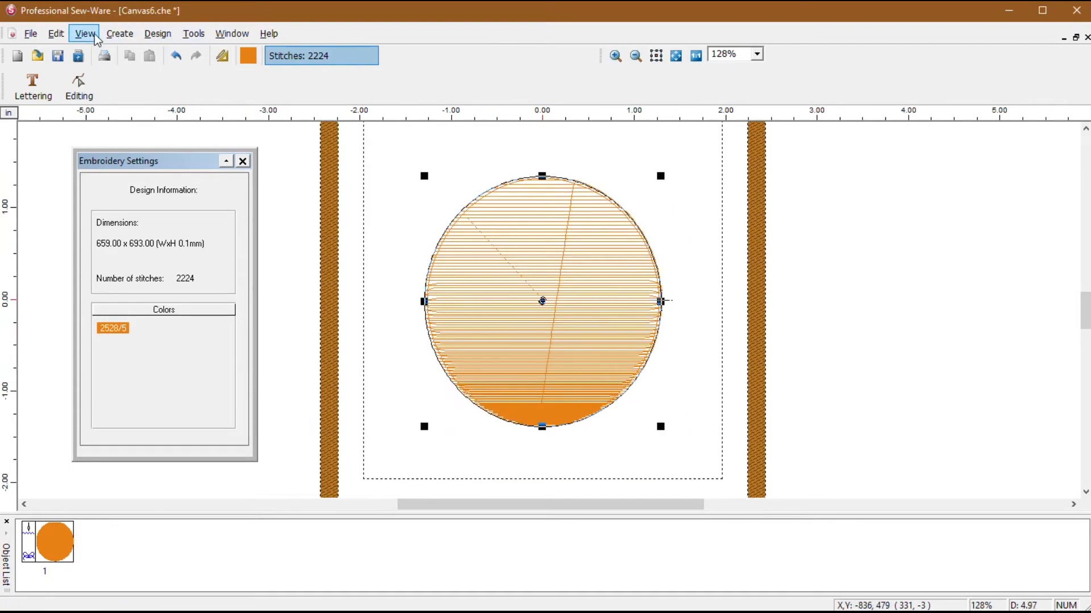
click(86, 34)
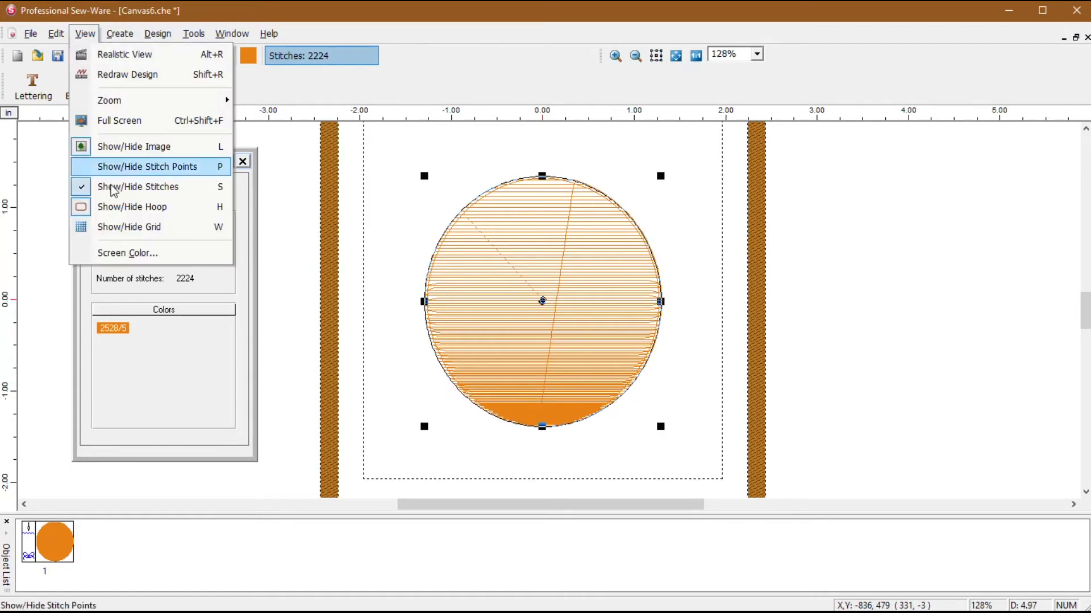
click(128, 226)
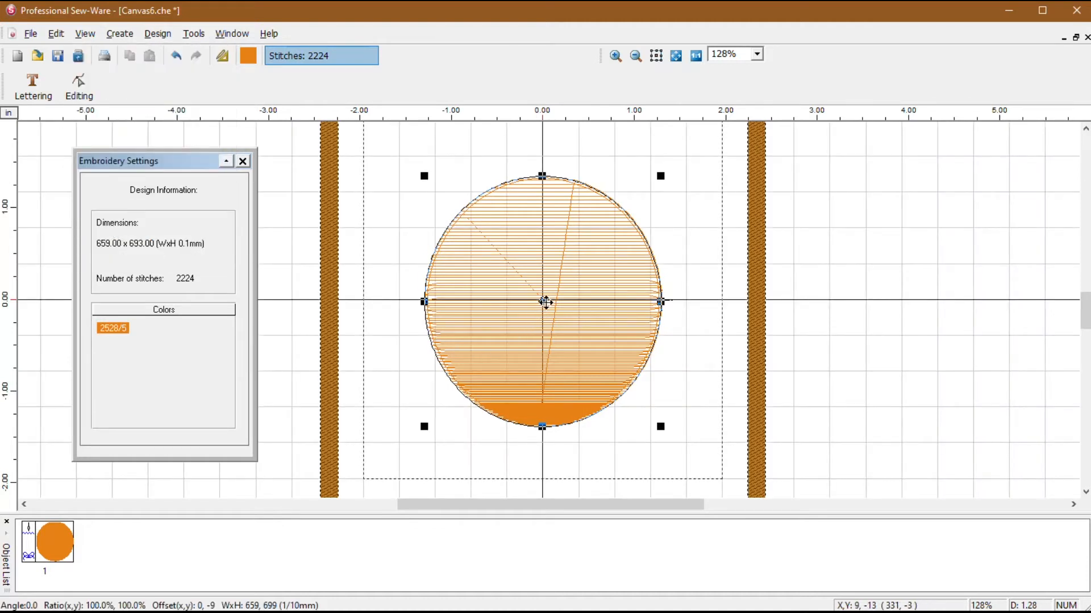
drag(542, 300, 543, 300)
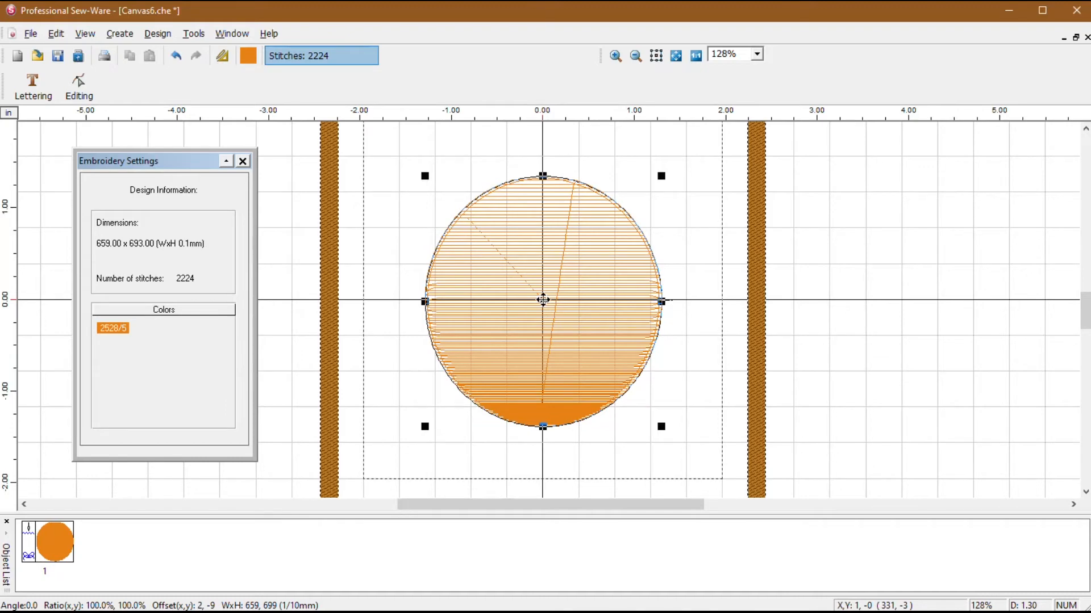
right_click(542, 300)
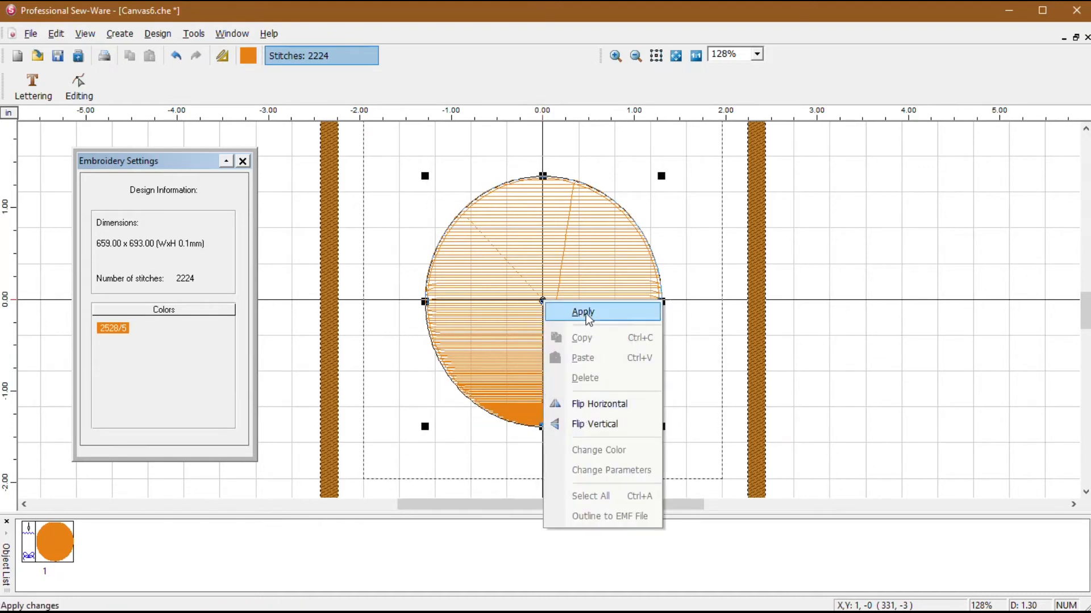
click(585, 313)
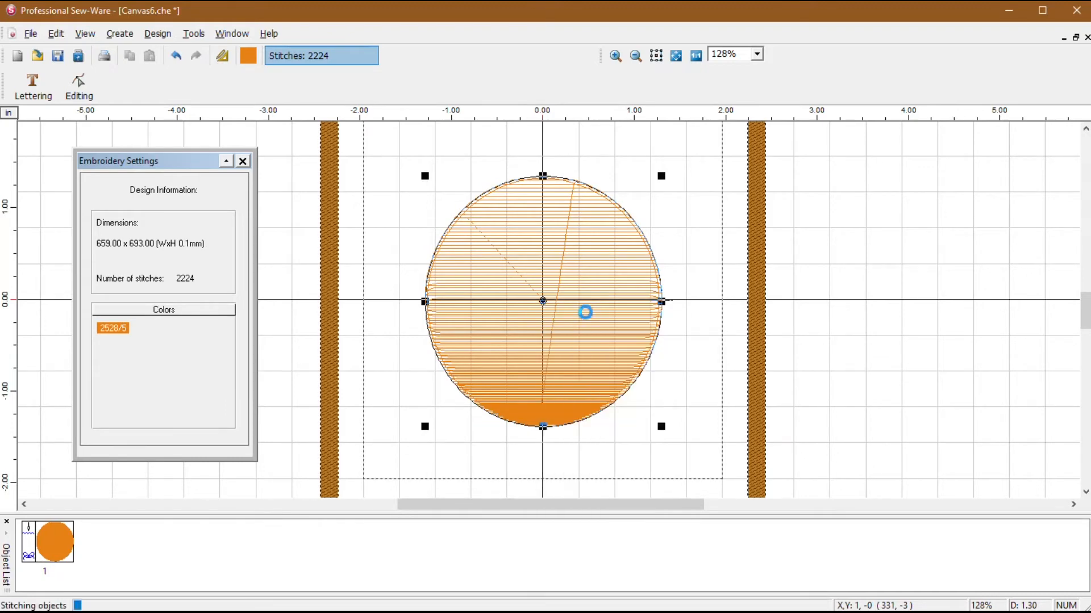
click(546, 306)
click(615, 55)
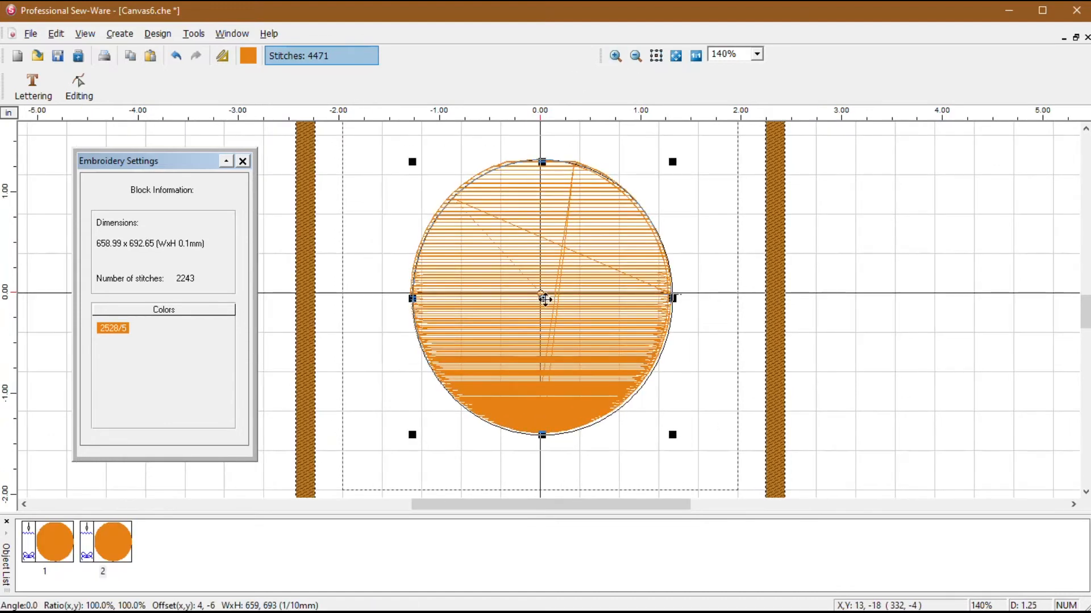
click(467, 160)
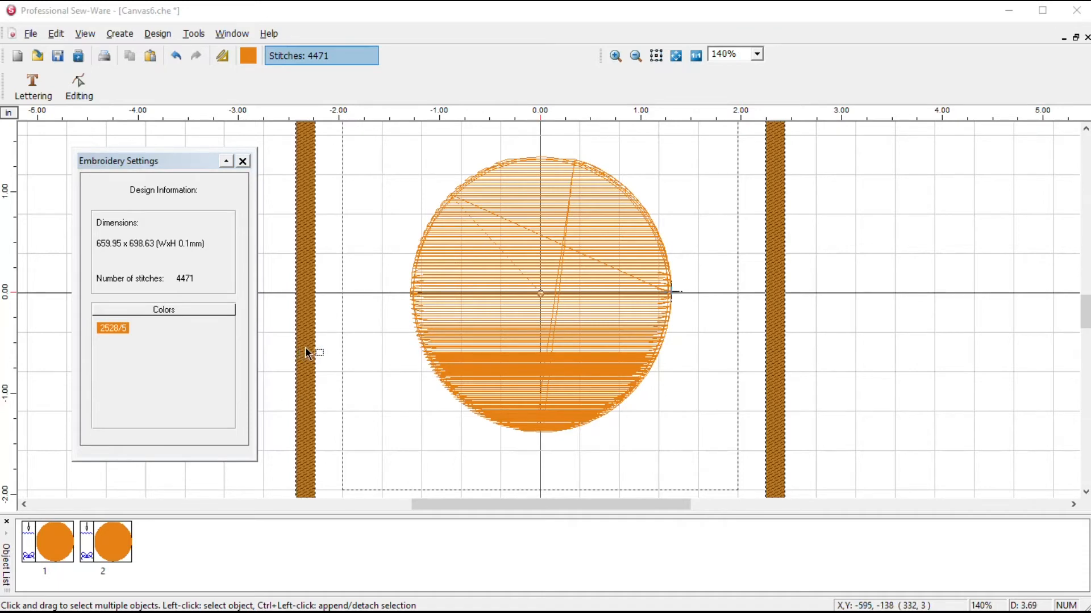
Recolour the second ellipse to yellow-green, RGB 211/233/12
click(129, 552)
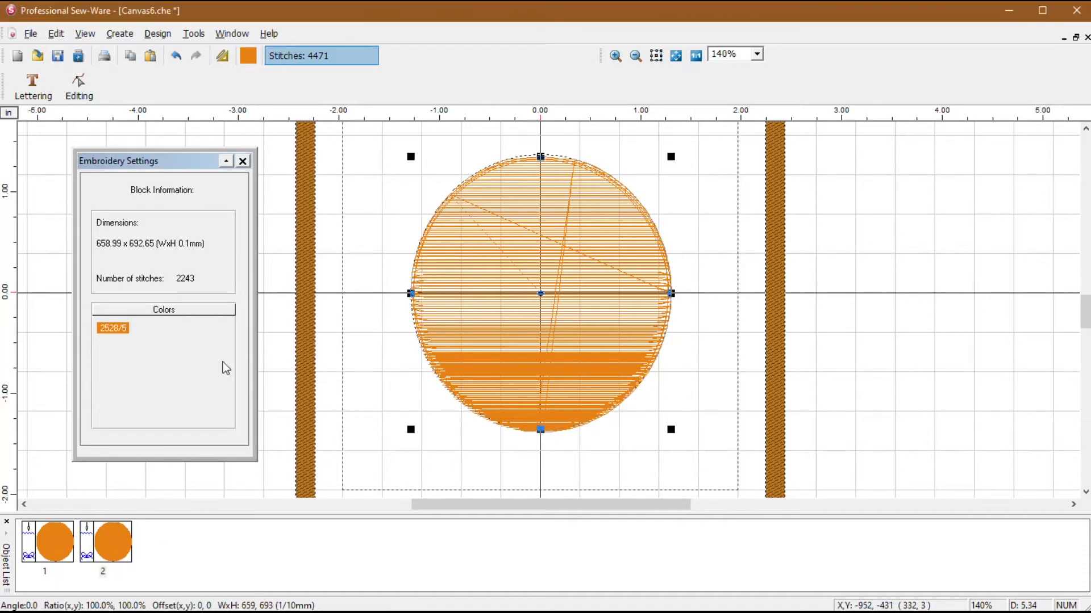
click(248, 56)
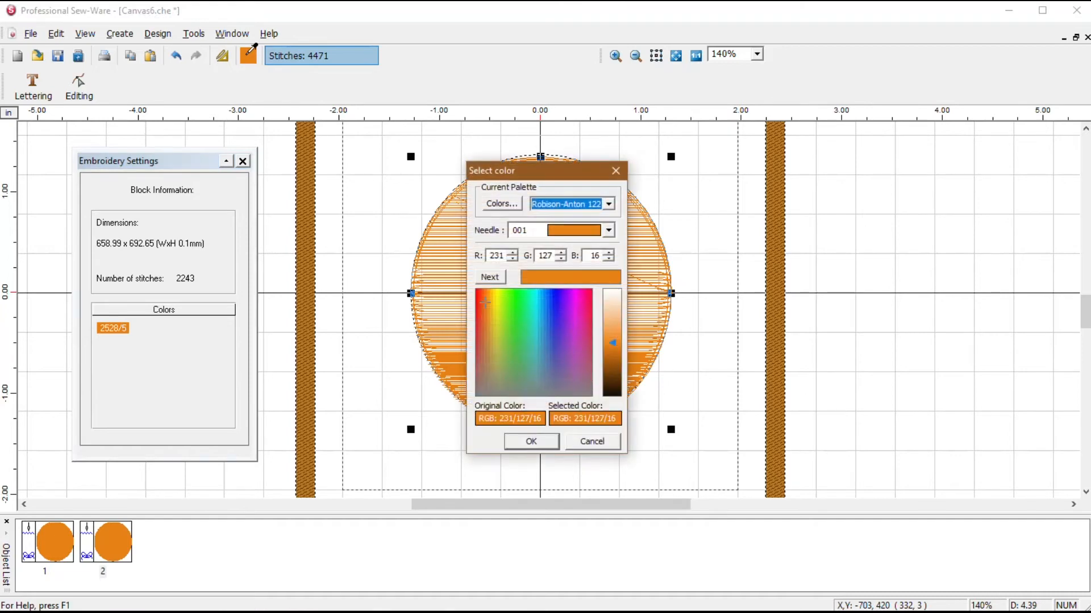
click(536, 317)
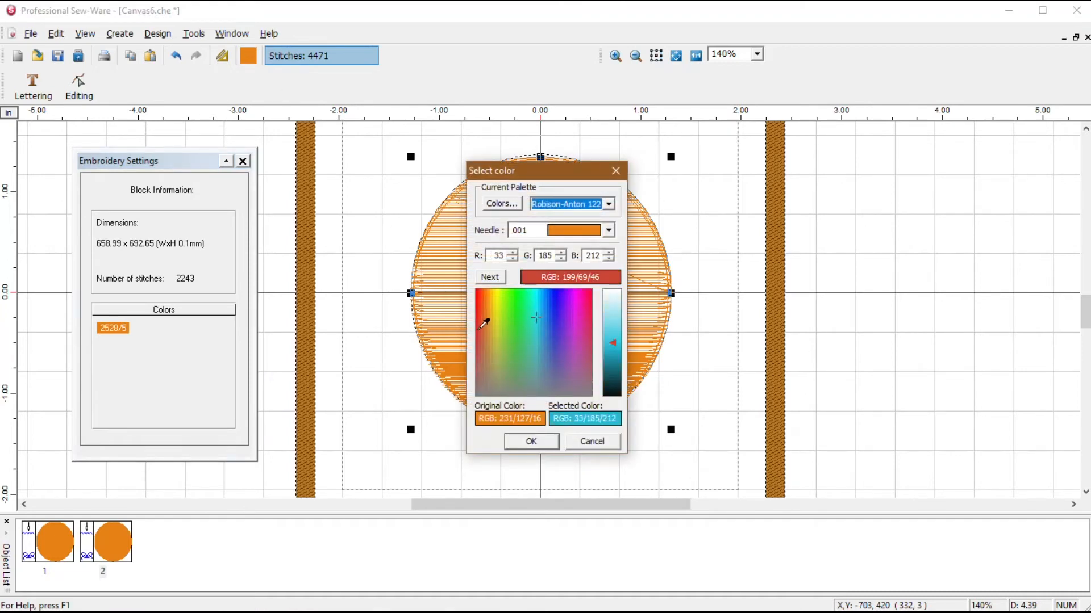
click(498, 293)
click(495, 299)
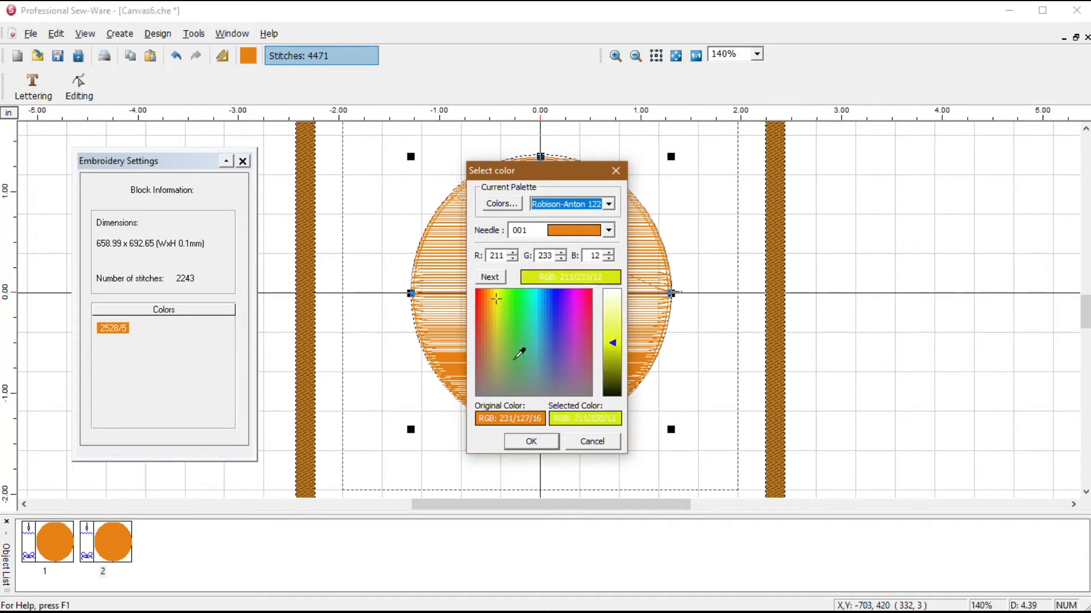
click(531, 442)
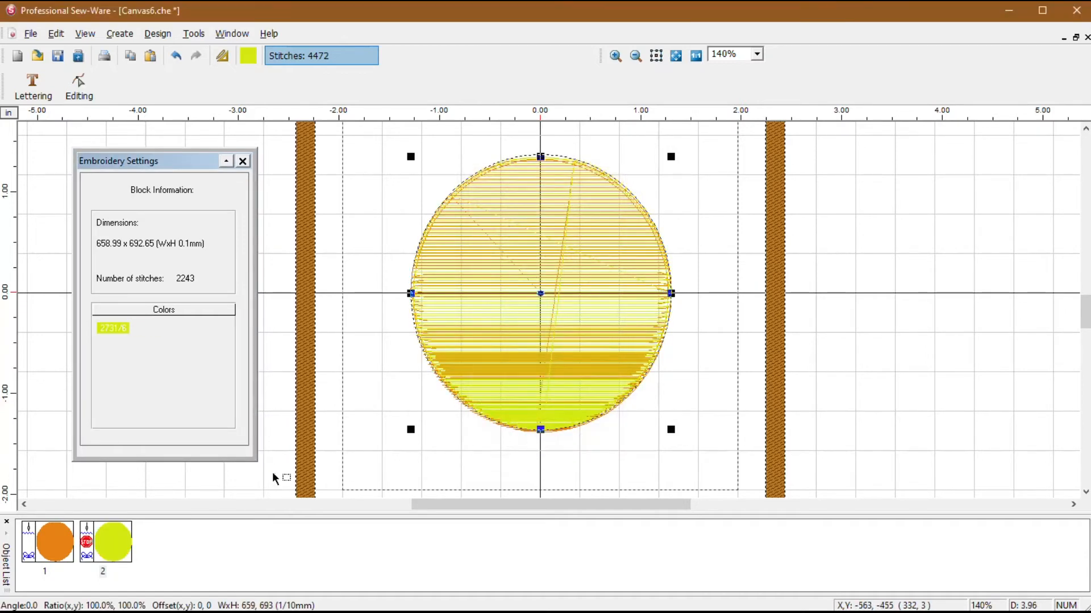
Edit the yellow-green ellipse to turn off Edgewalk Underlay, set its stitch angle to -180, and apply the settings
click(83, 93)
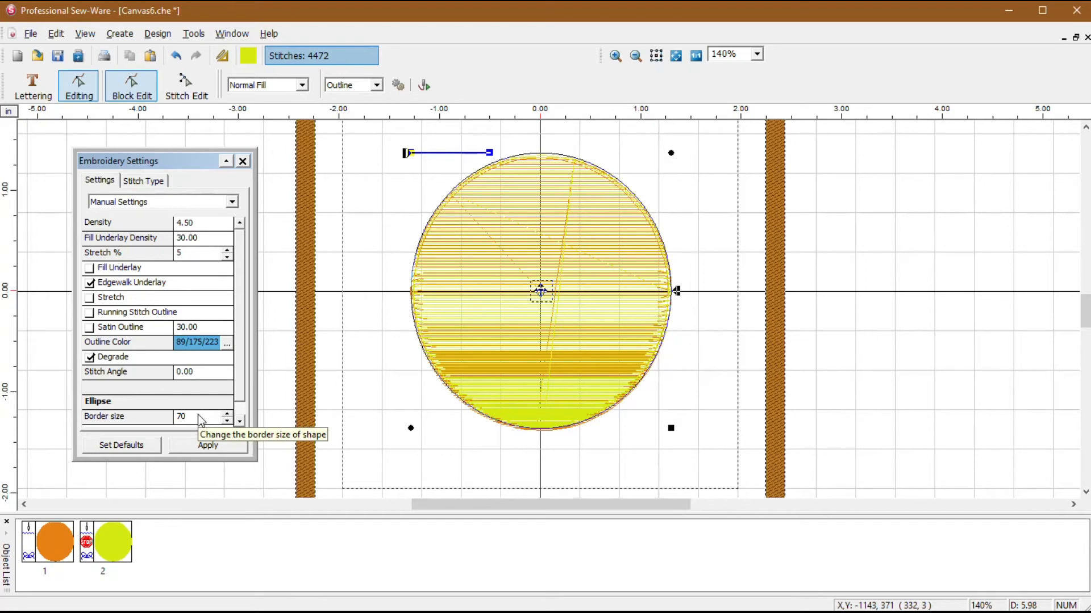
click(201, 372)
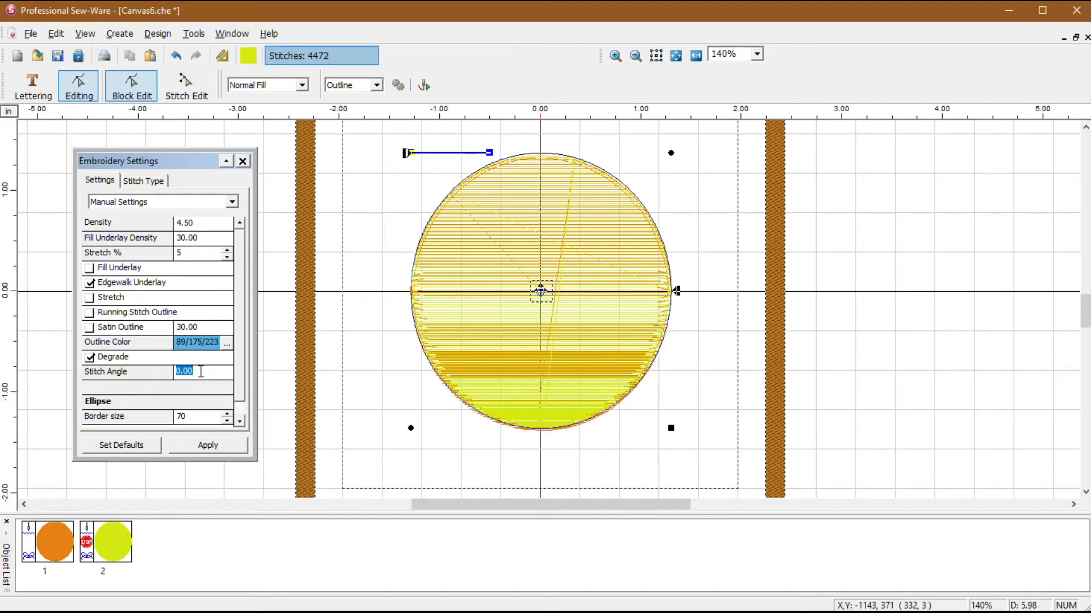
click(90, 283)
click(205, 376)
text(180)
click(216, 447)
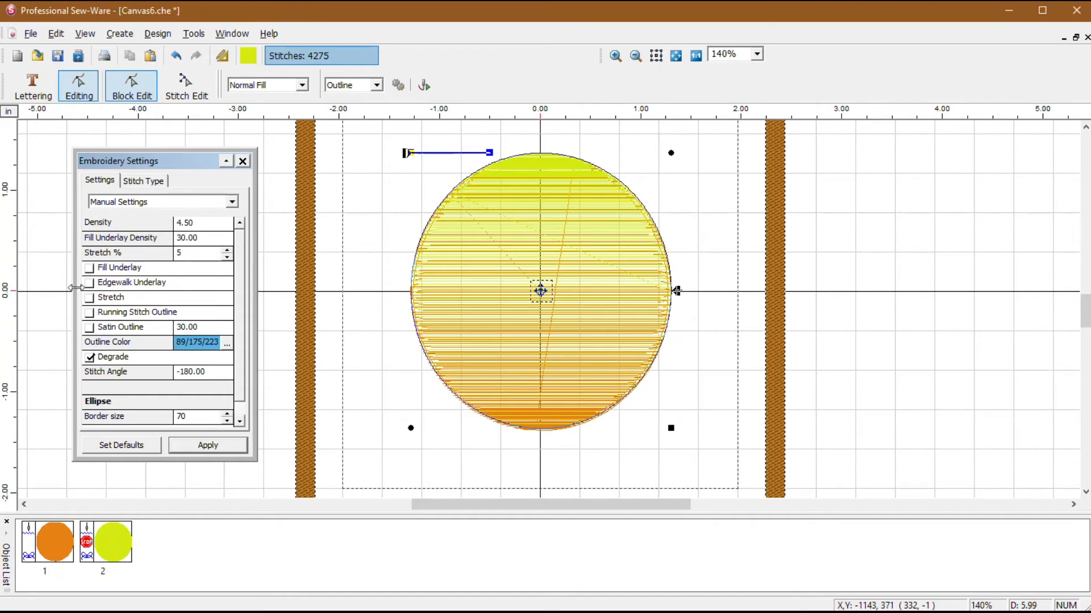
Add a 20.00 satin outline in dark brown, RGB 76/58/3, to the yellow-green ellipse, apply it and finish editing
click(191, 328)
text(20)
click(226, 345)
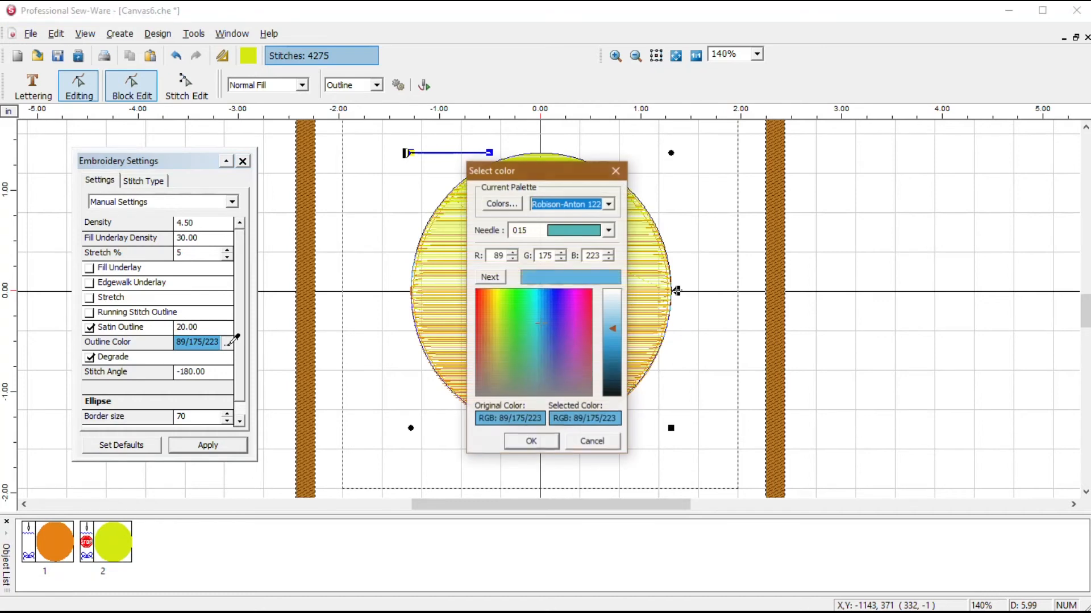
click(491, 297)
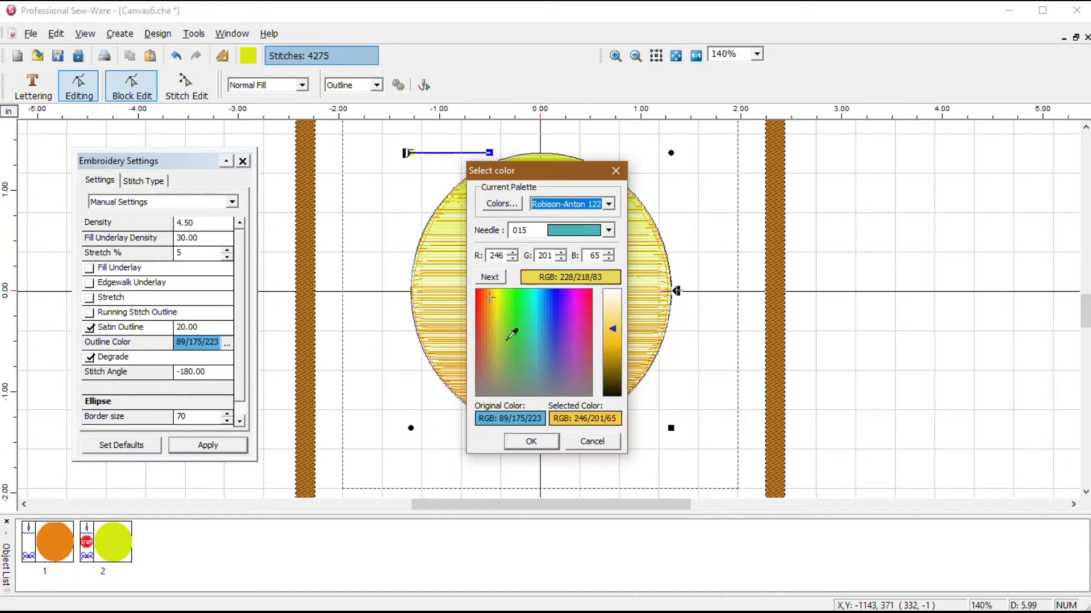
click(611, 368)
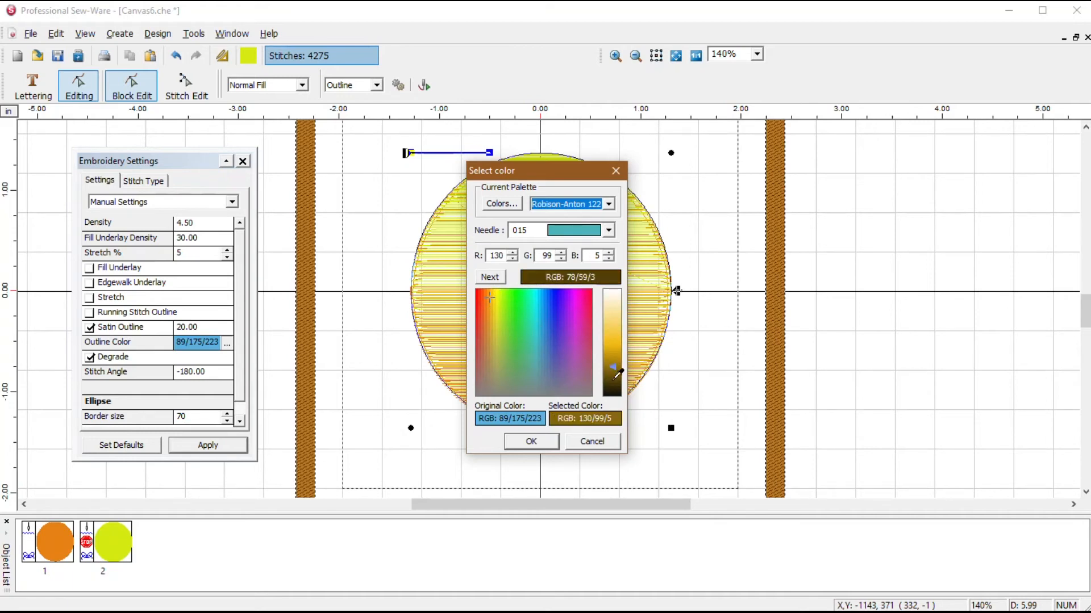
click(611, 379)
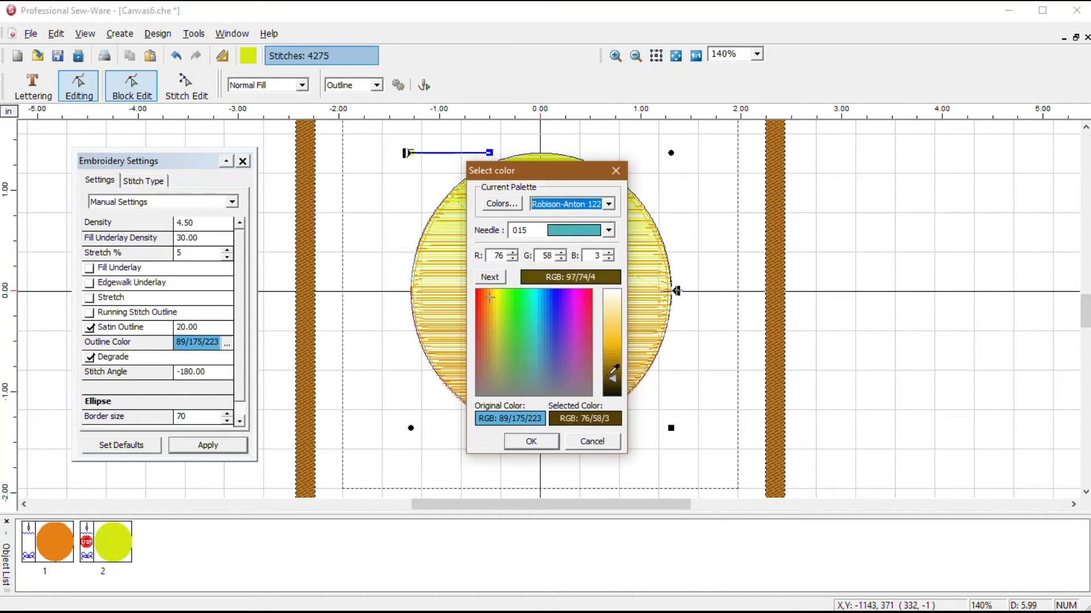
click(530, 442)
click(210, 447)
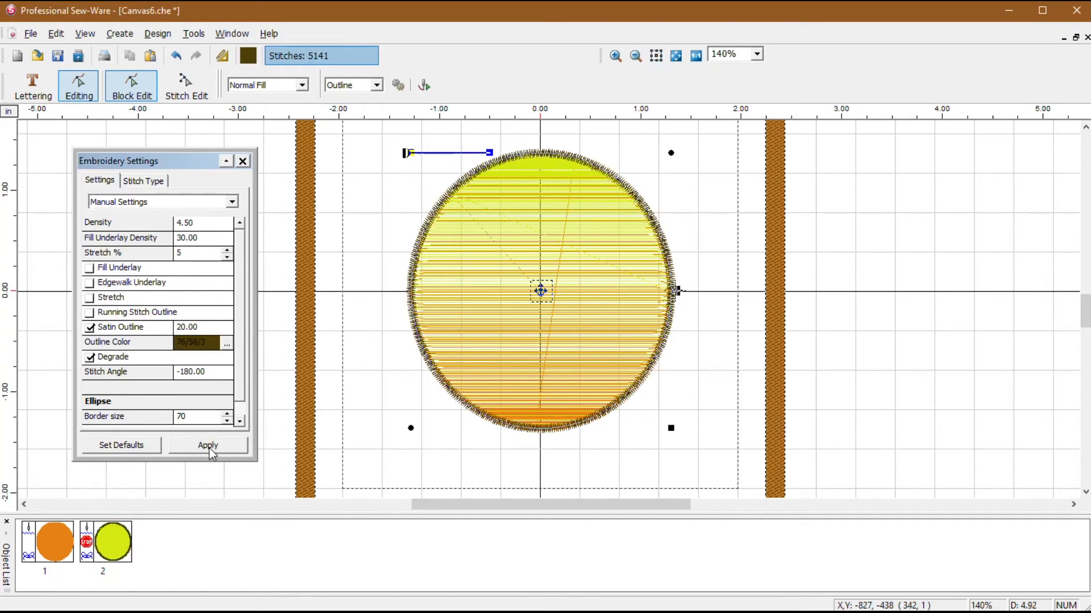
click(86, 92)
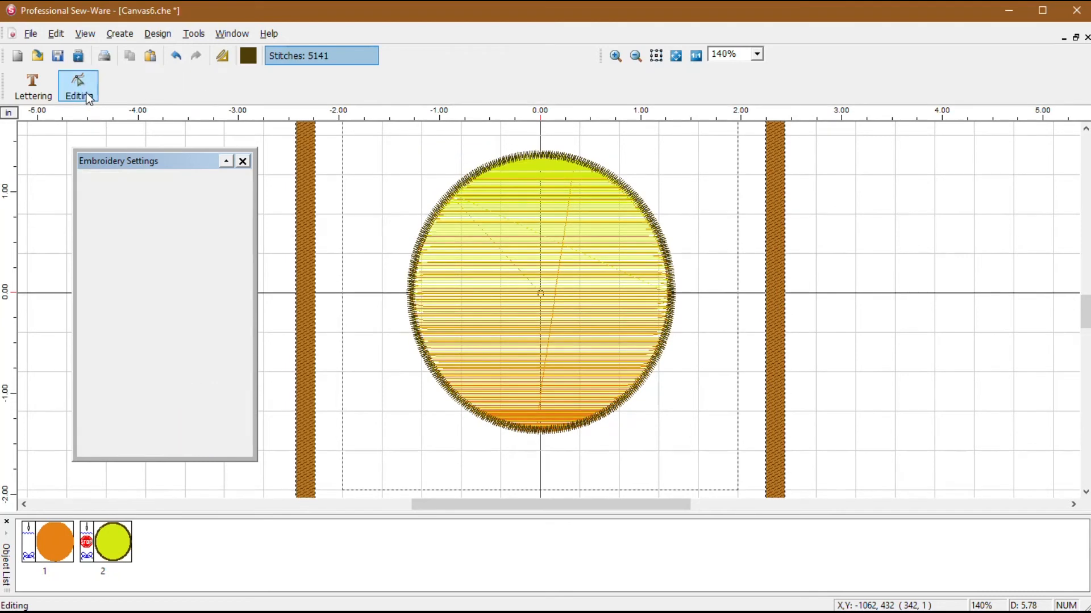
Hide the grid and display the finished design in Realistic View
click(88, 34)
click(100, 227)
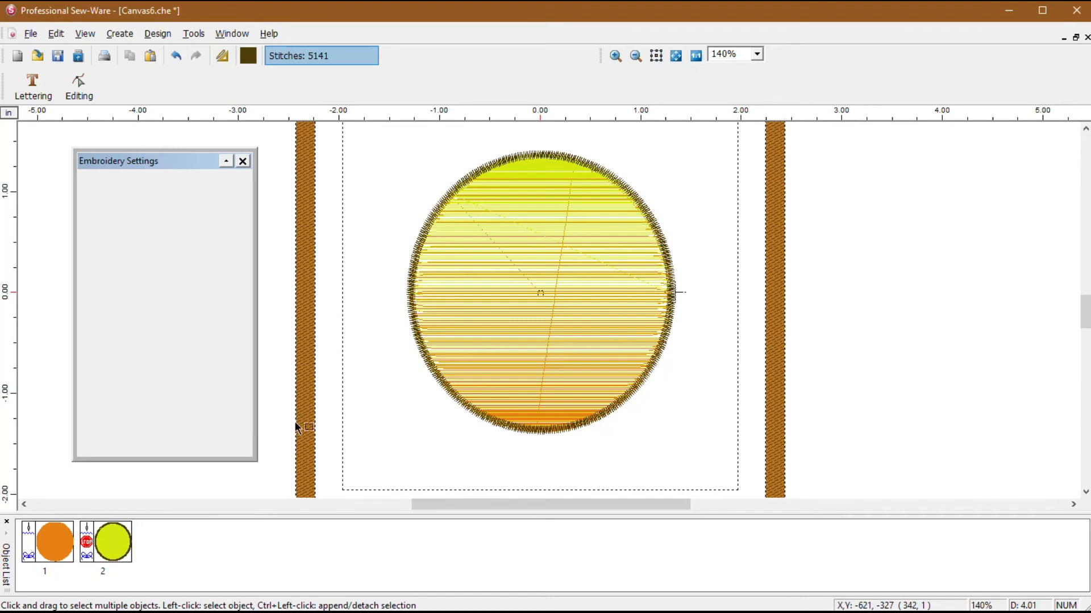
click(86, 35)
click(100, 59)
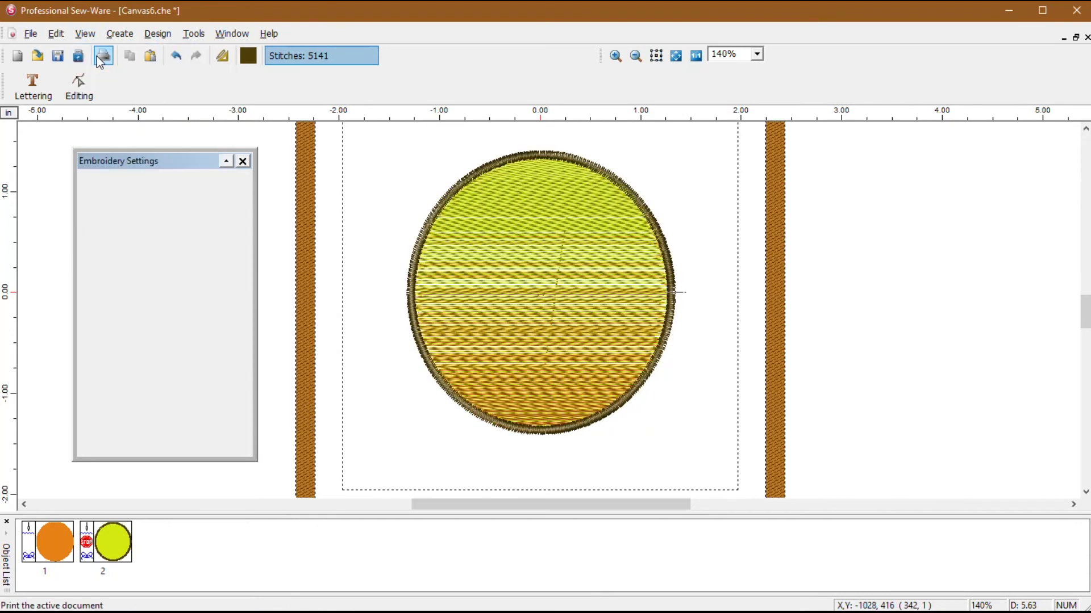